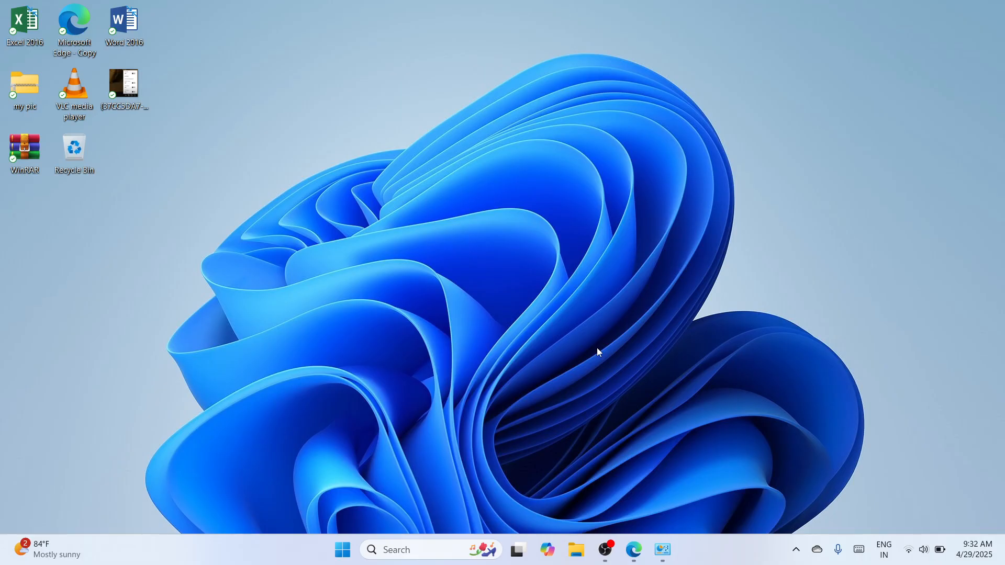
Find Google Chrome through the Windows search and open it.
click(402, 550)
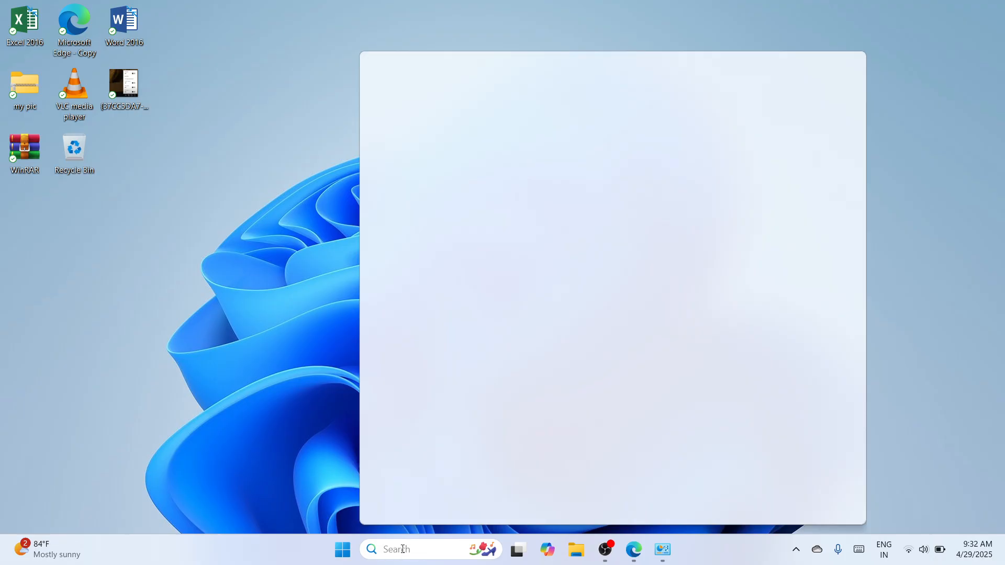
text(chrome)
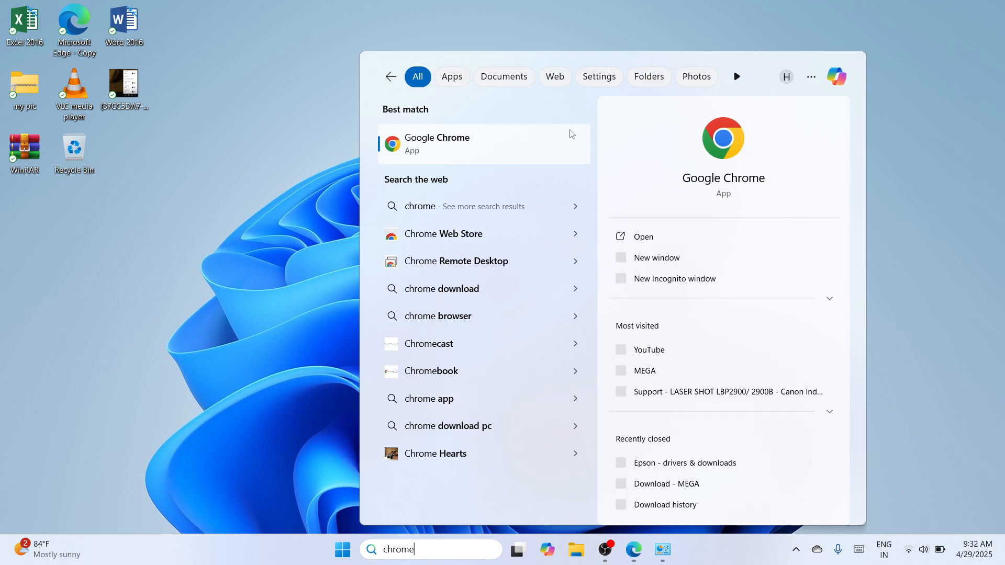
click(684, 236)
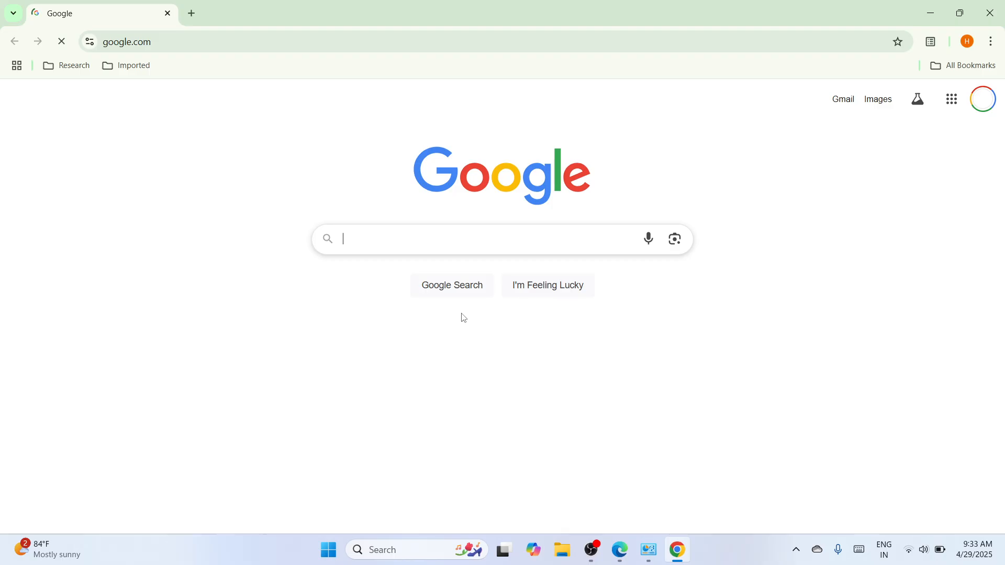
Search Google for "hp deskjet ink advantage 2135".
text(hp )
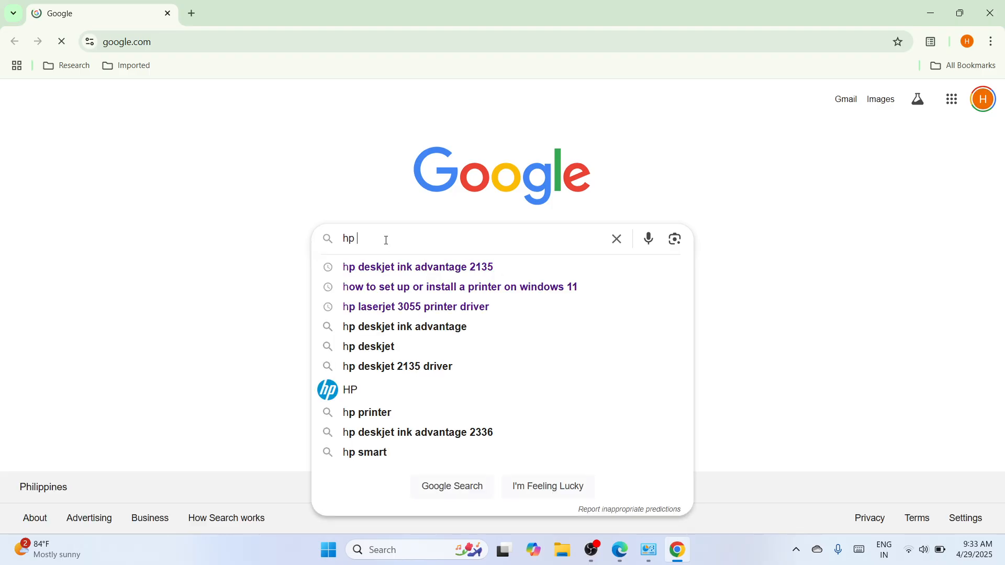
text(des)
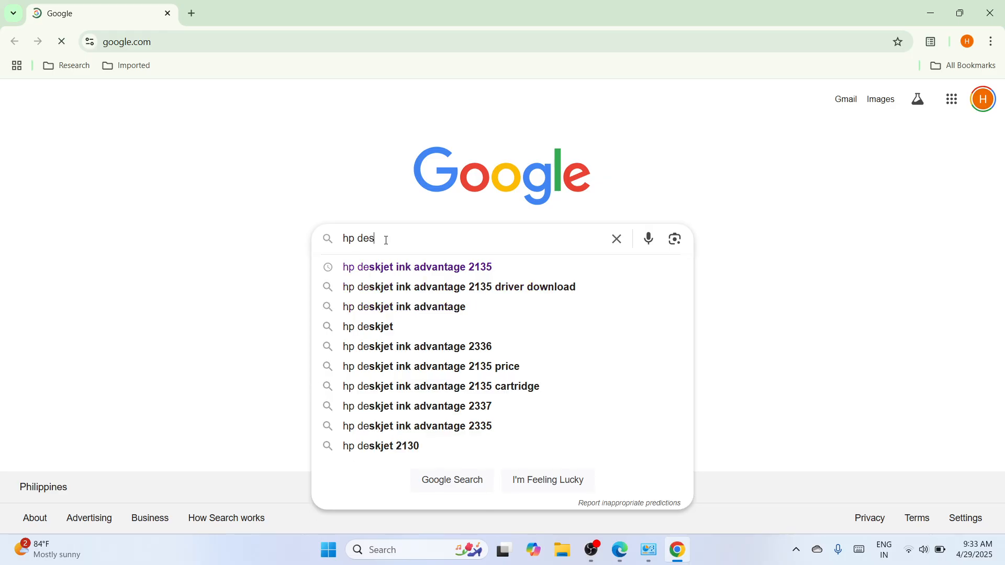
text(k)
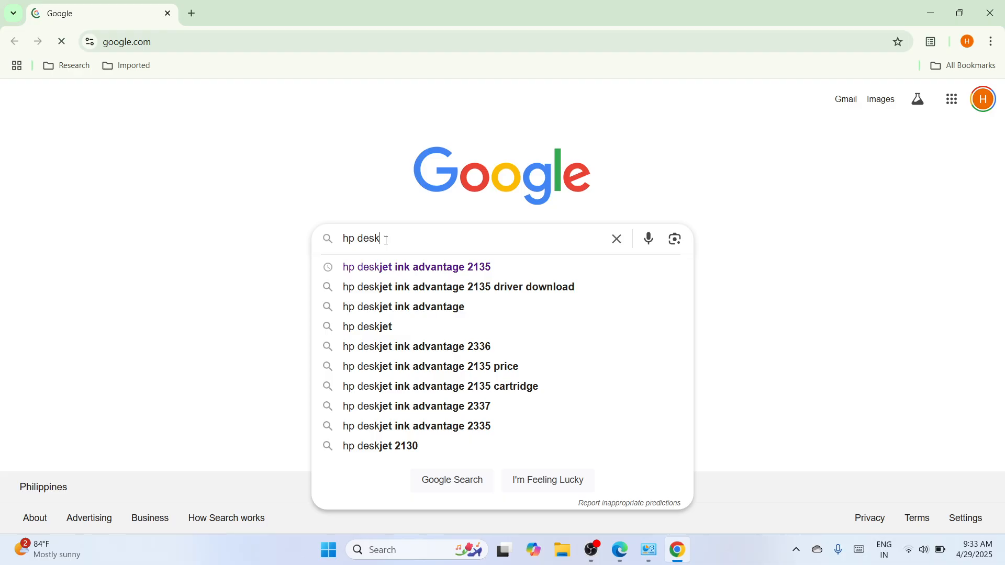
text(jet i)
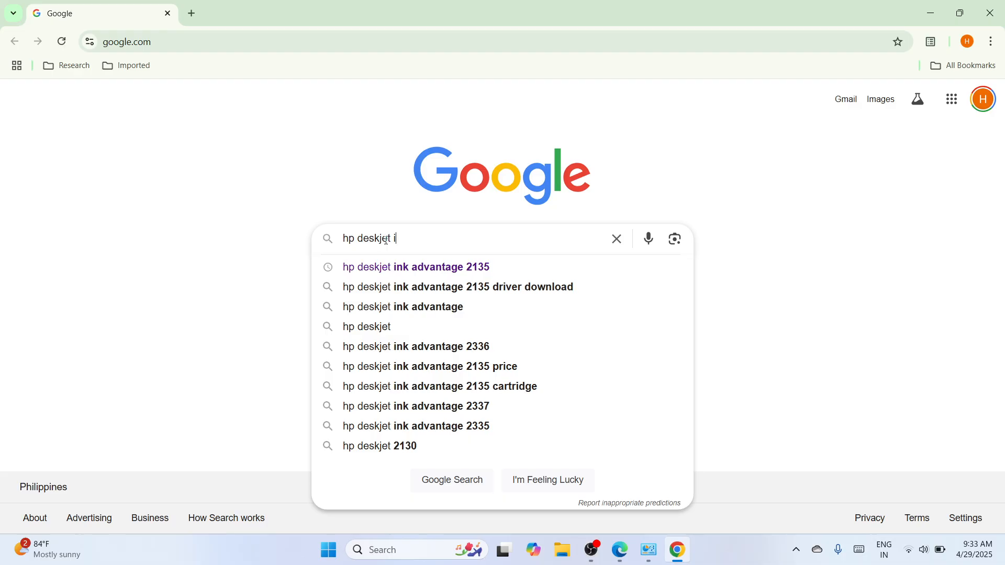
text(nk adv)
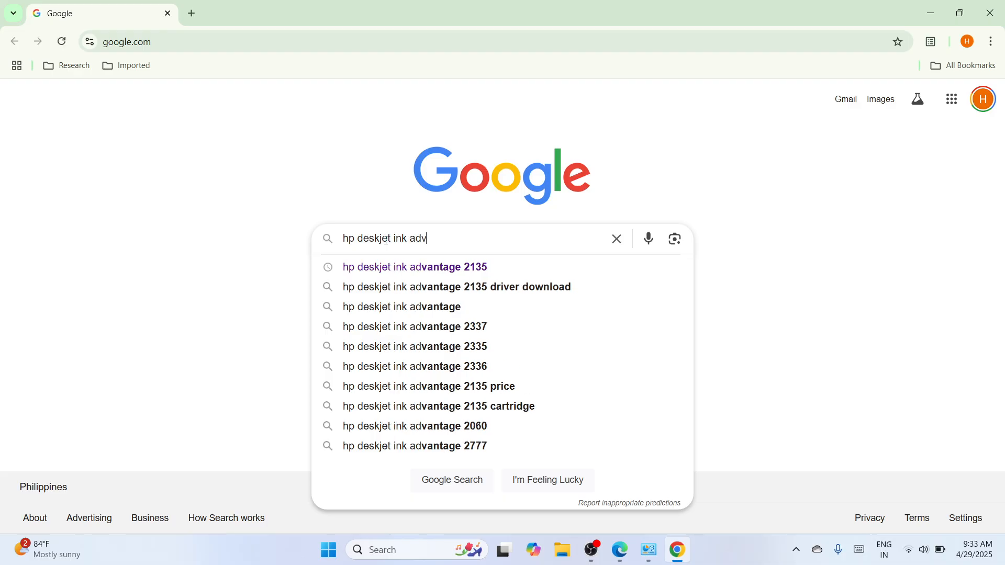
text(antag)
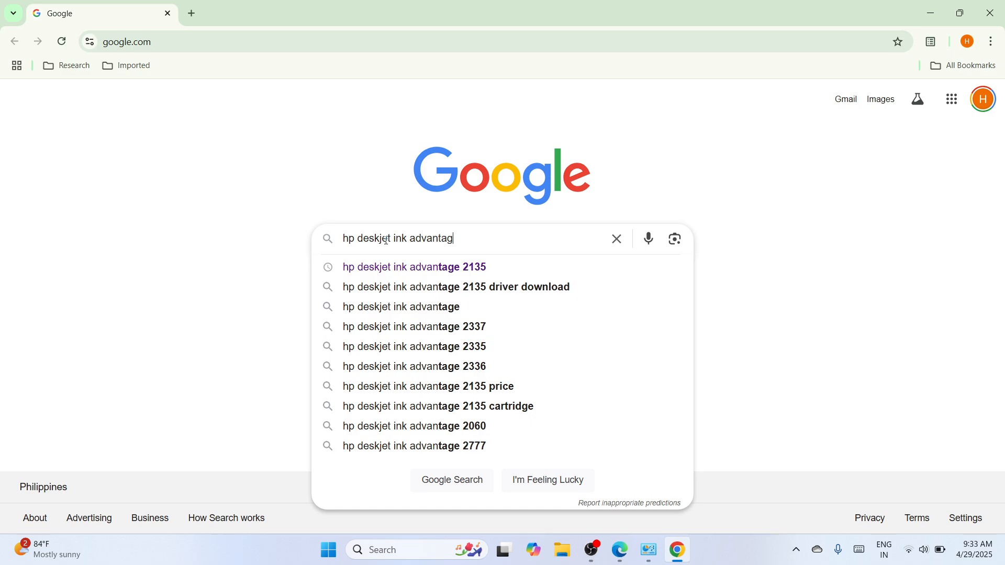
text(e 2135)
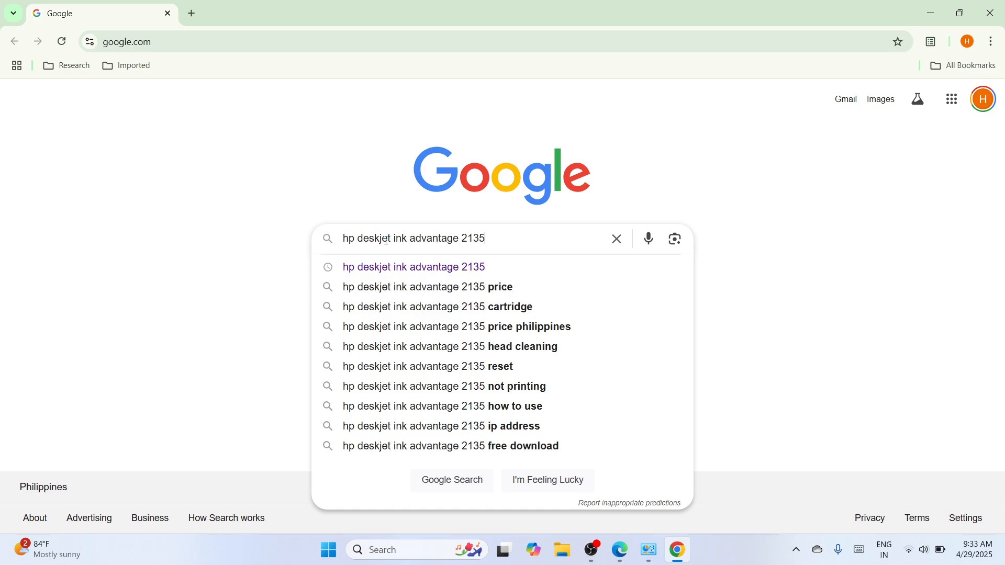
key(Return)
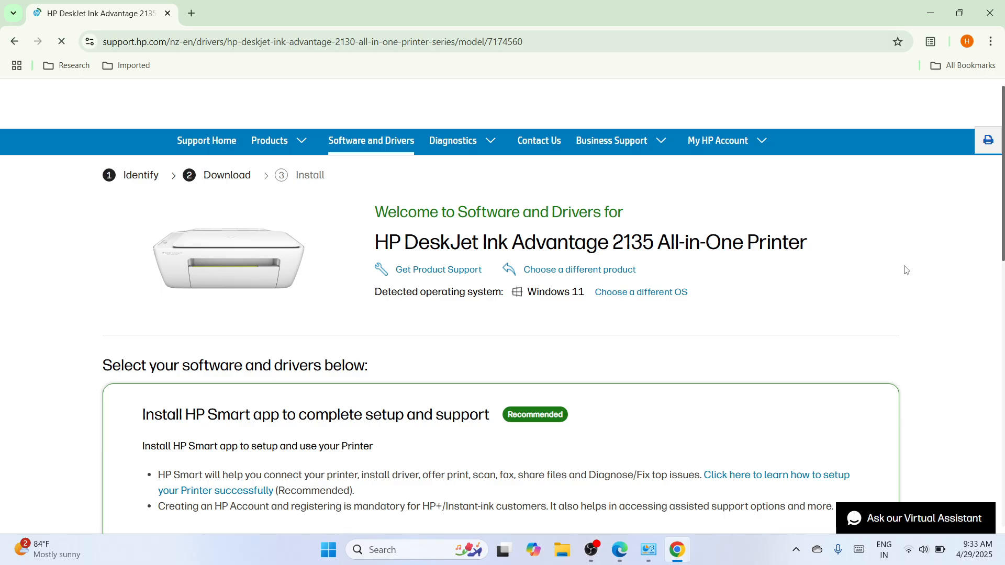
On the printer's HP drivers page, expand the "Installation Software and Full/Basic Driver" section for print and scan functionality only.
drag(1002, 212, 1001, 227)
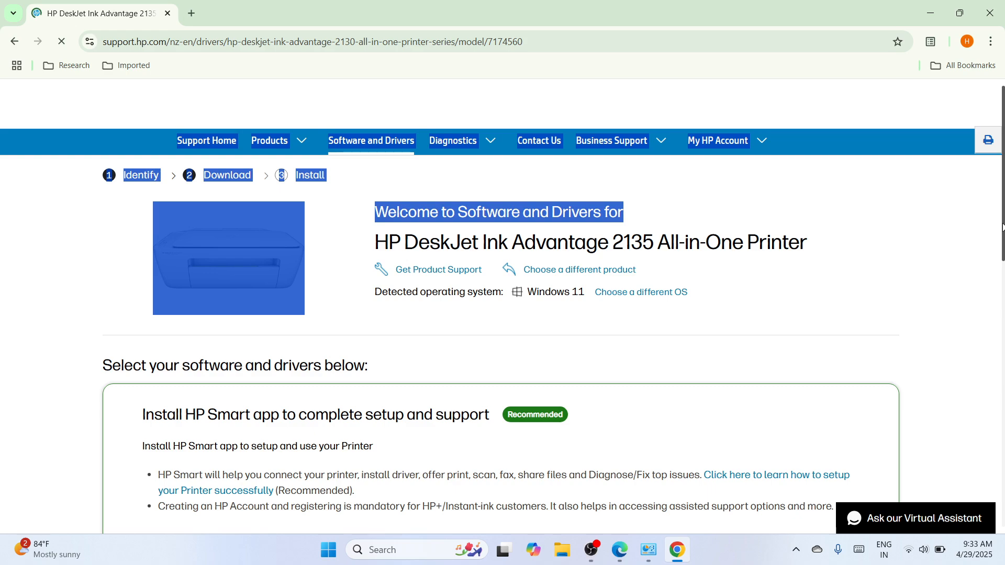
scroll(1001, 228, down, 8)
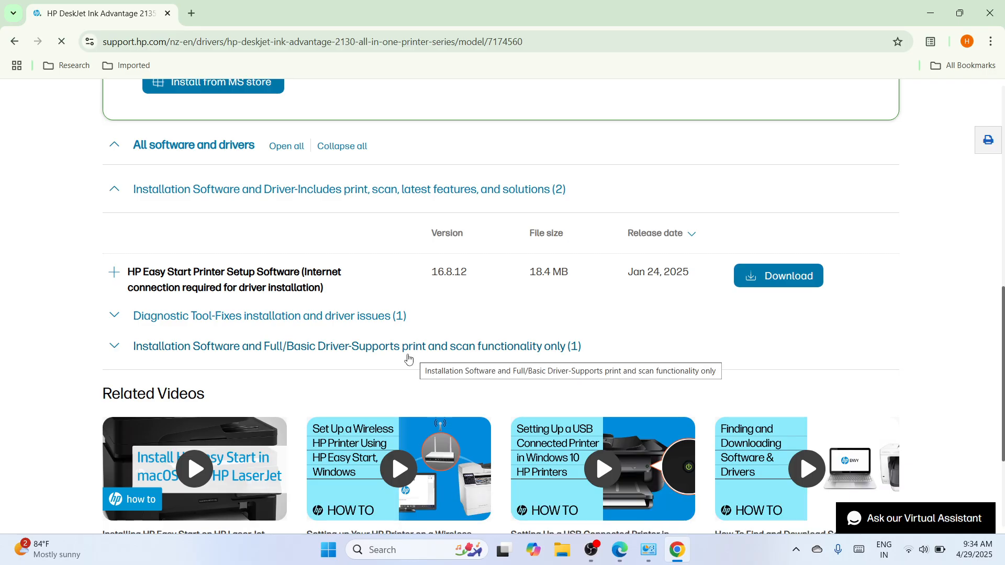
click(117, 346)
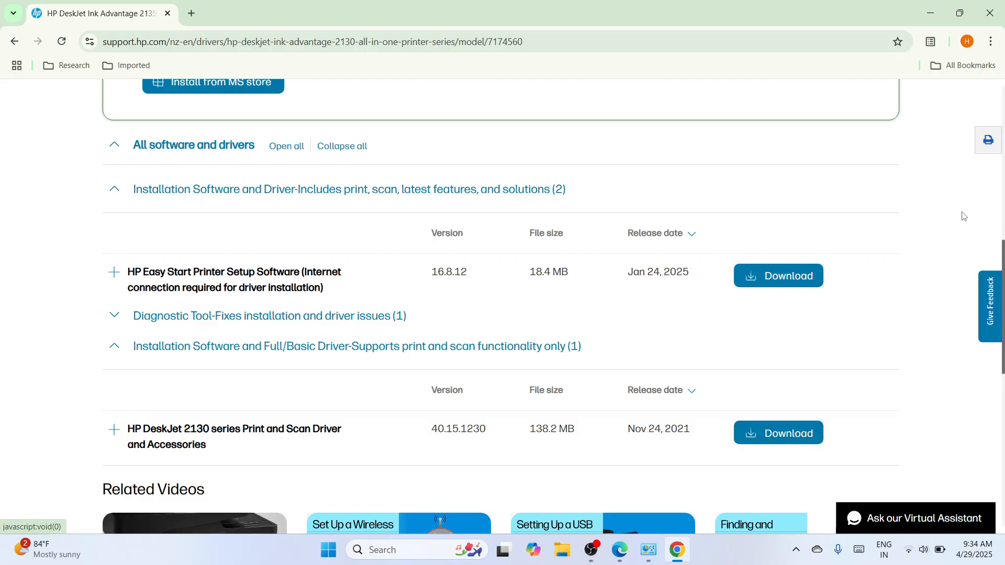
Open Chrome's download history and show the Full_Webpack-40.15.1230-DJ2130_Full_Webpack.exe file in its folder.
click(991, 41)
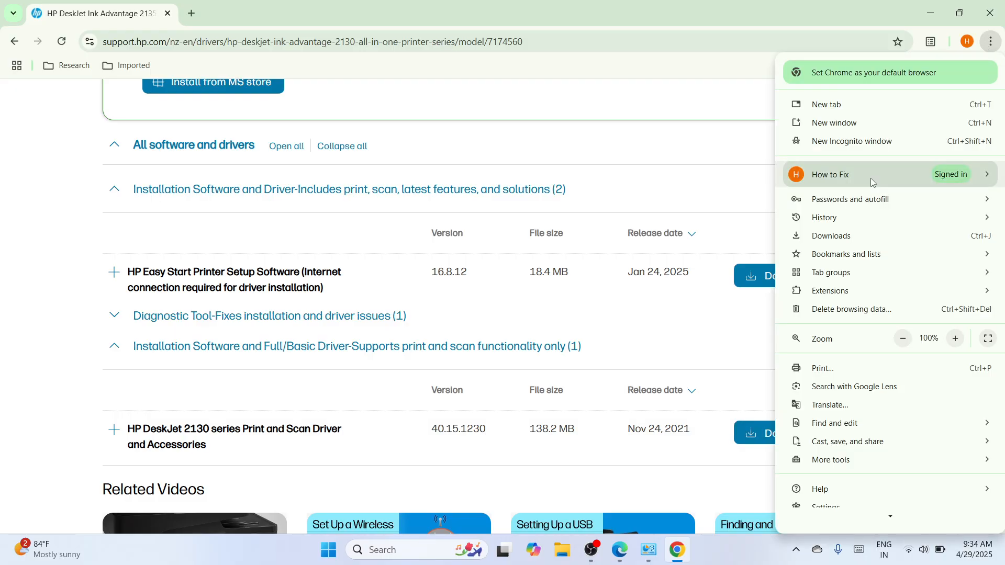
click(854, 239)
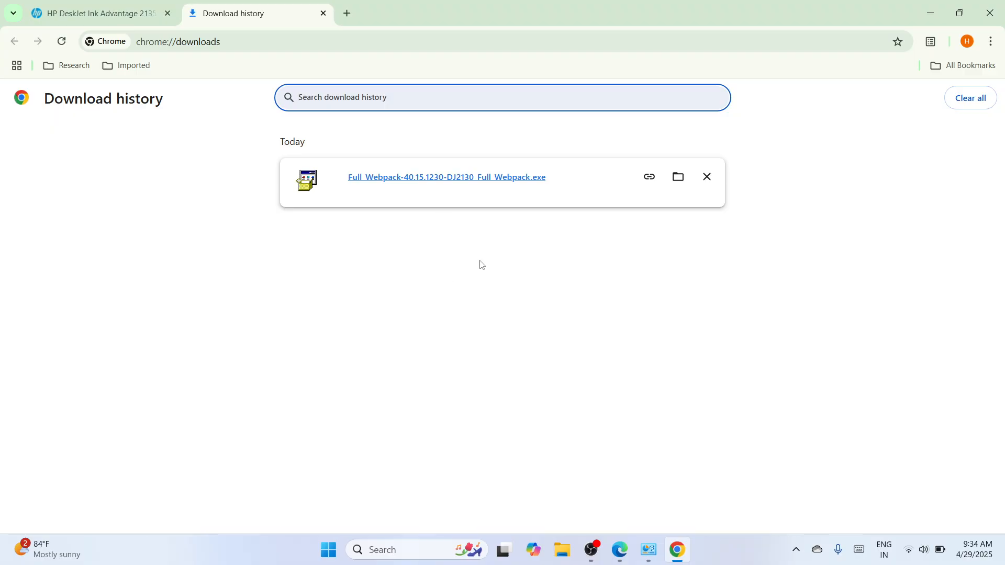
click(678, 177)
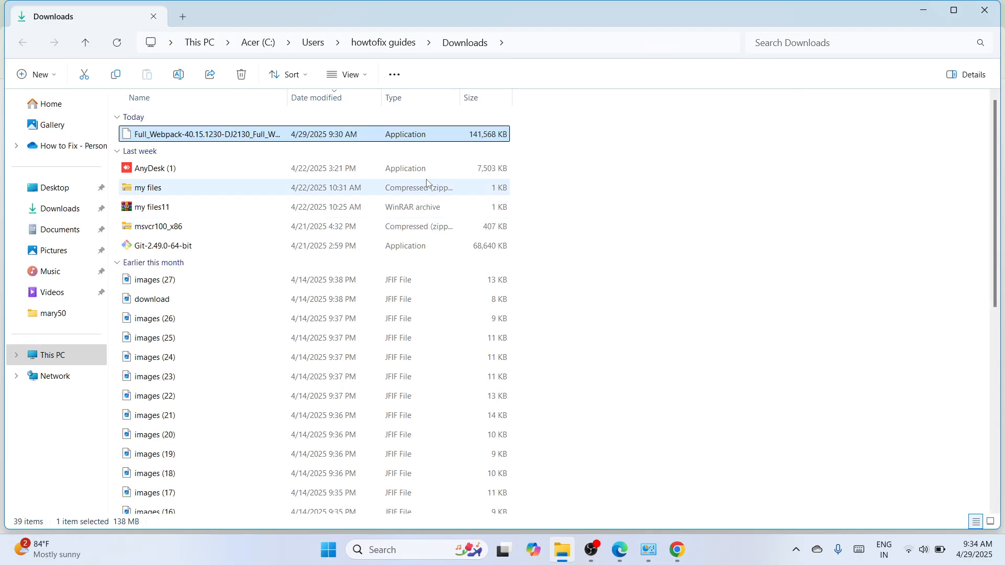
Move the Full_Webpack-40.15.1230-DJ2130_Full_Webpack file from Downloads to the desktop, close the open windows and place its icon in free space.
click(85, 80)
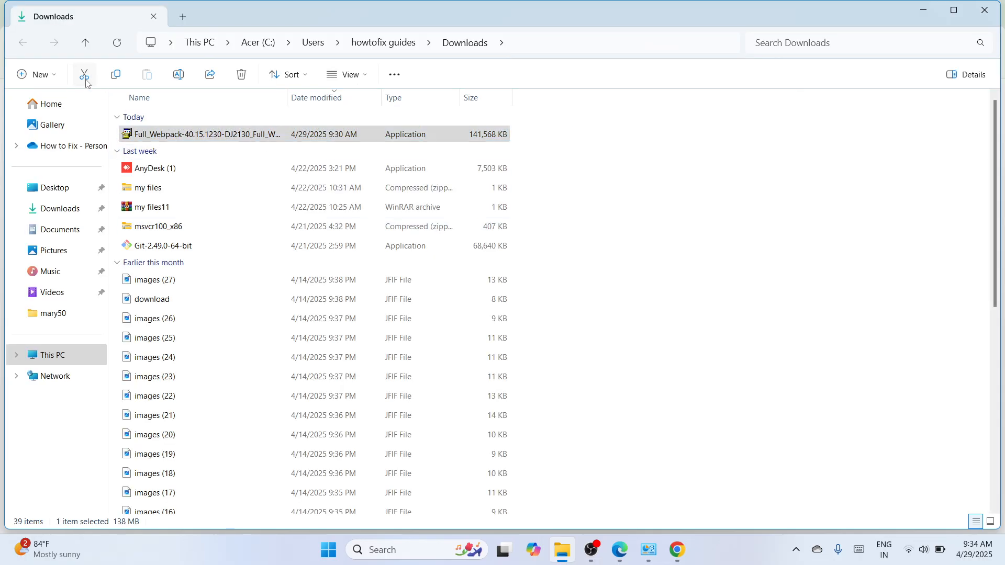
click(983, 11)
click(984, 9)
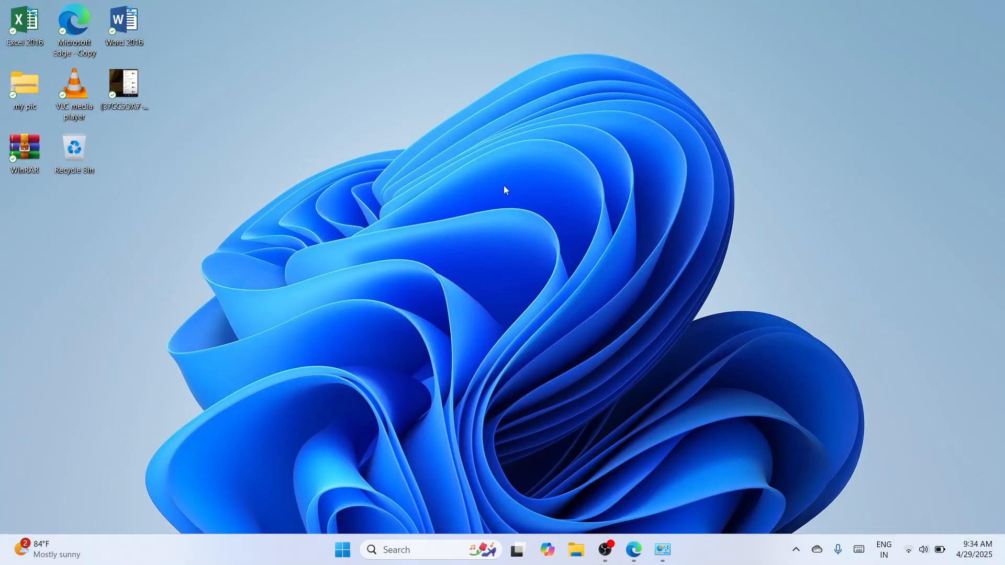
right_click(506, 181)
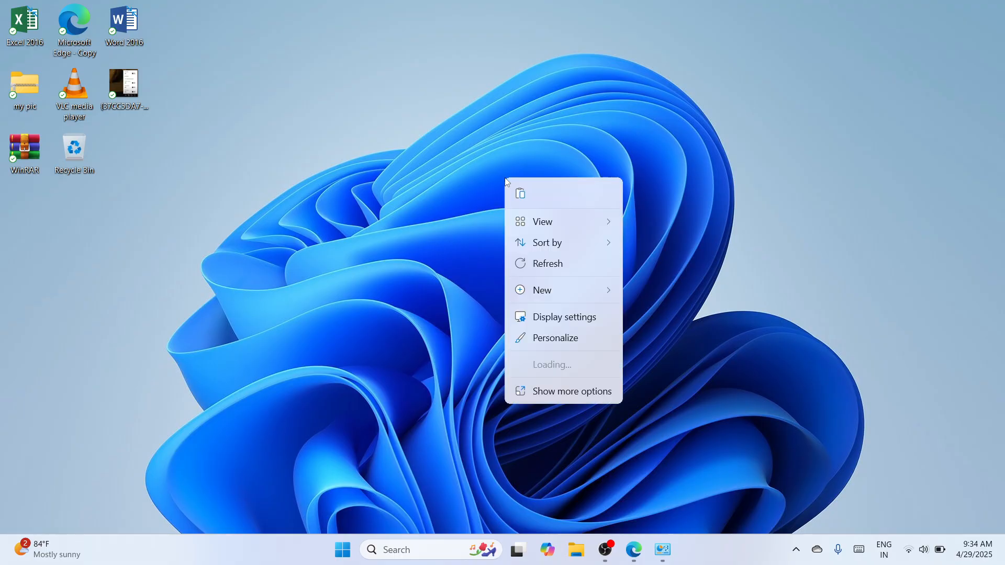
click(519, 194)
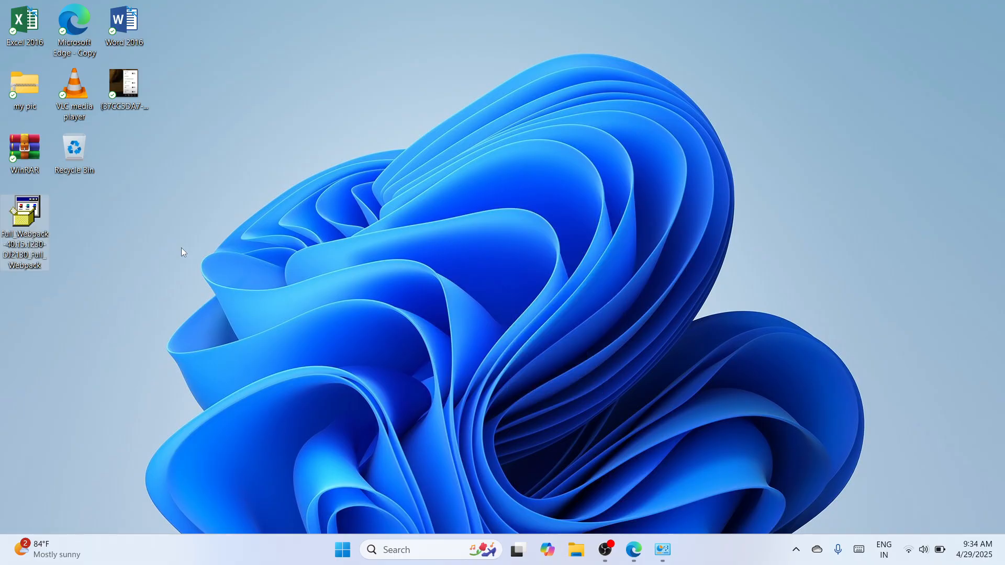
drag(40, 222, 457, 158)
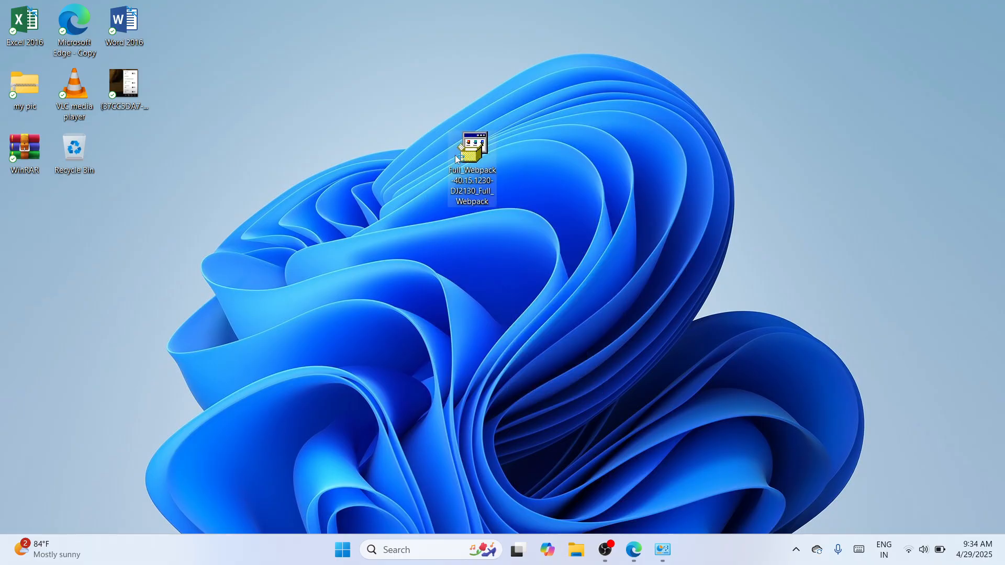
click(548, 292)
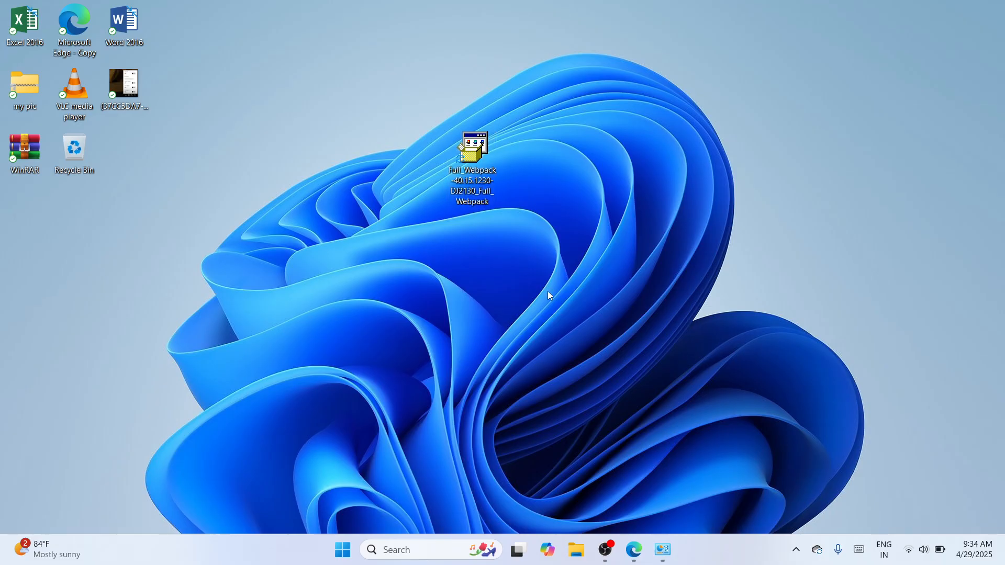
Extract the driver package on the desktop with WinRAR into its own "Full_Webpack-40.15.1230-DJ2130_Full_Webpack" folder.
right_click(469, 167)
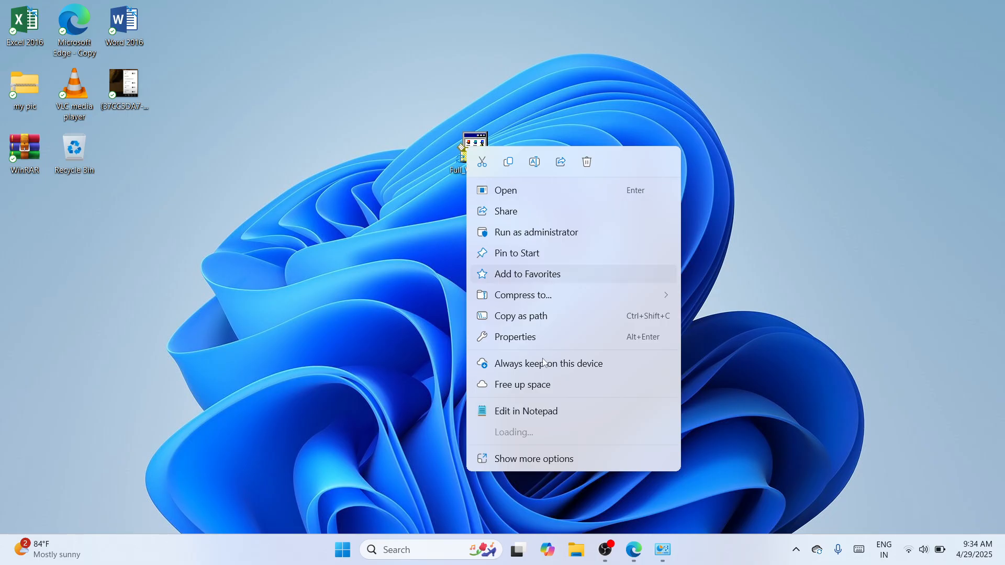
mouse_move(527, 430)
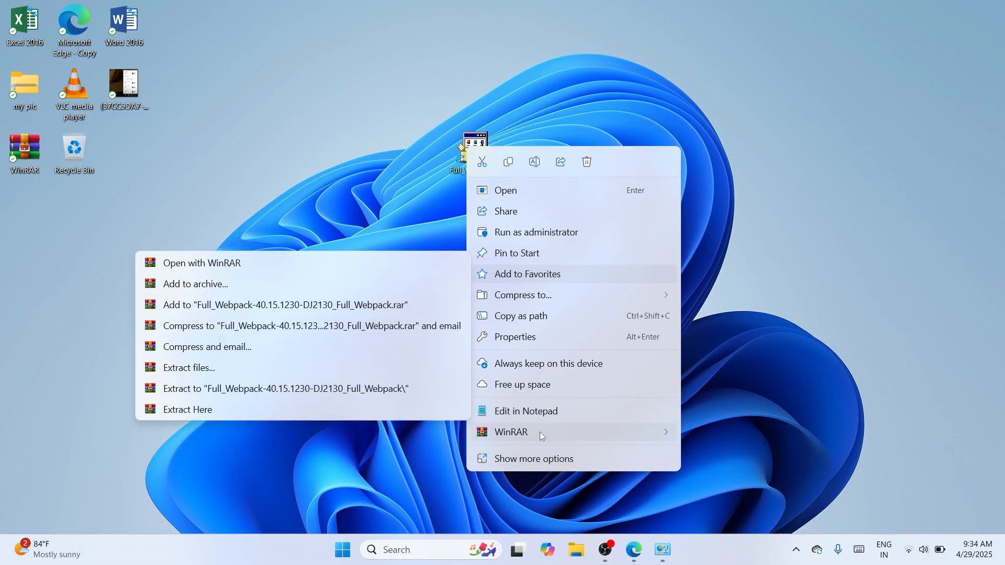
mouse_move(535, 454)
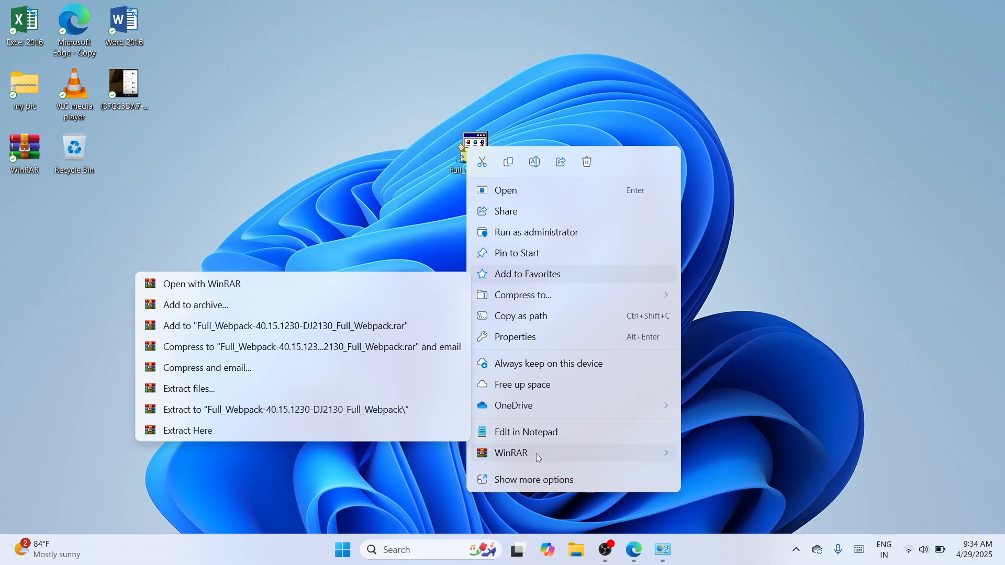
click(283, 406)
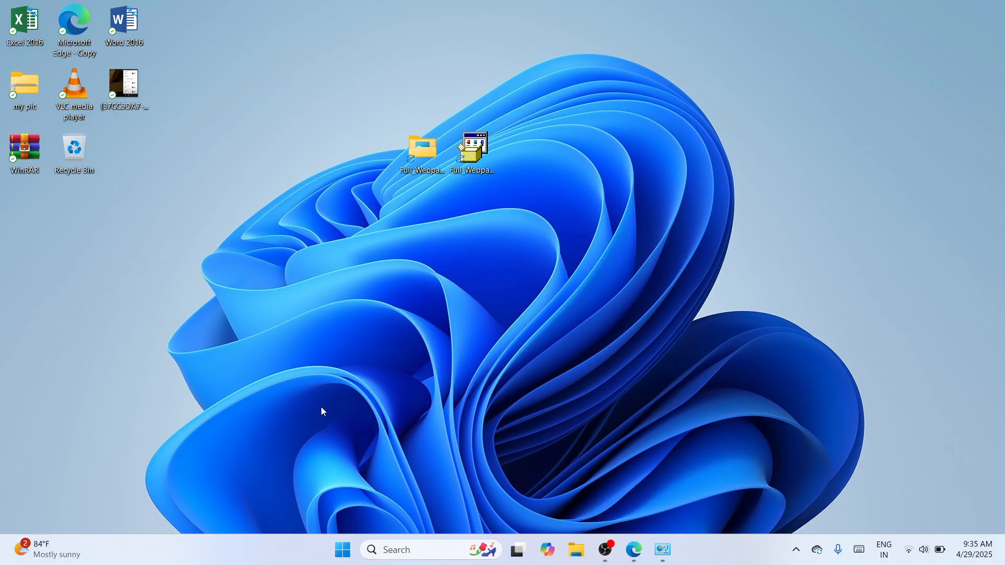
From Devices and Printers, start adding an unlisted printer as a local or network printer with manual settings.
key(super+i)
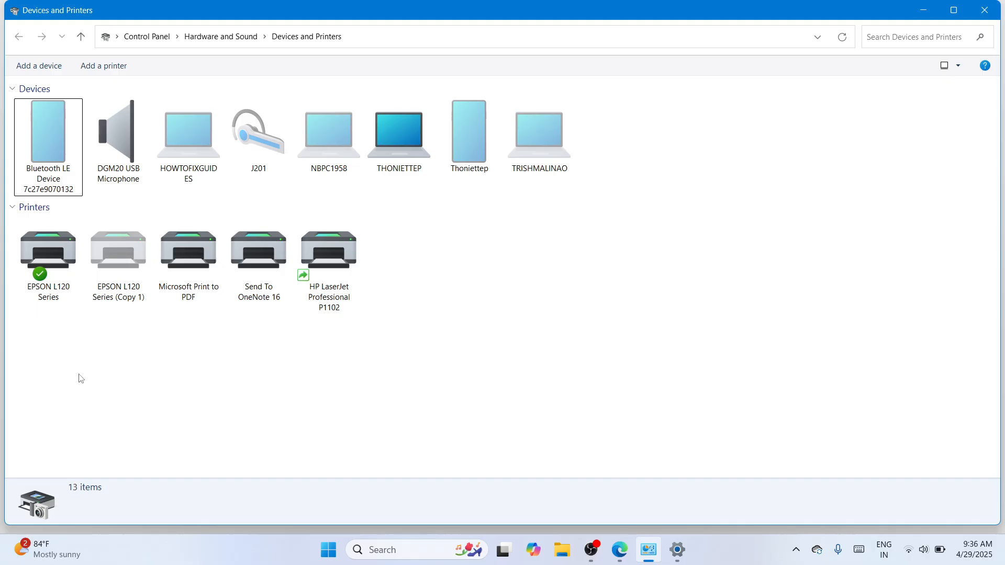
click(103, 66)
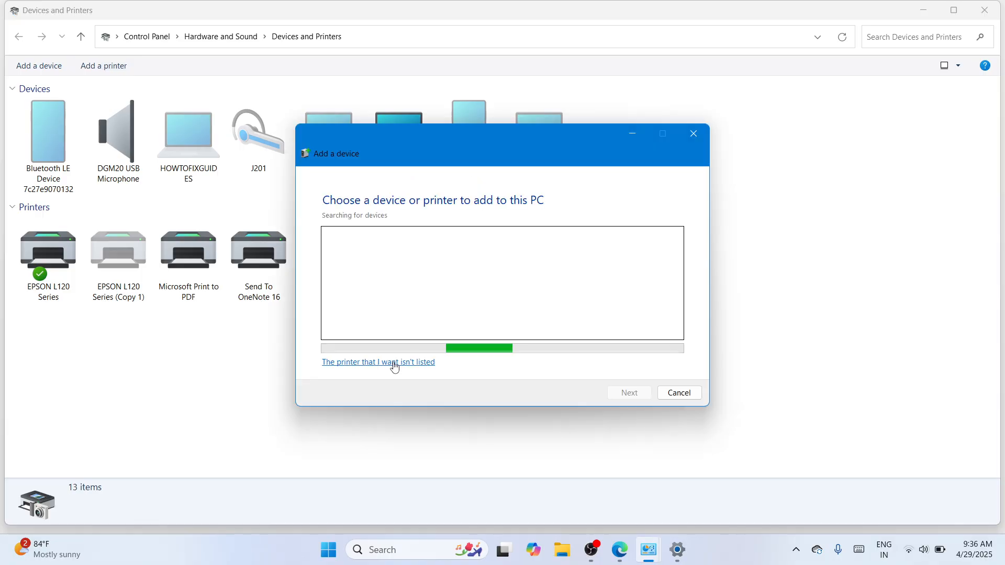
click(395, 363)
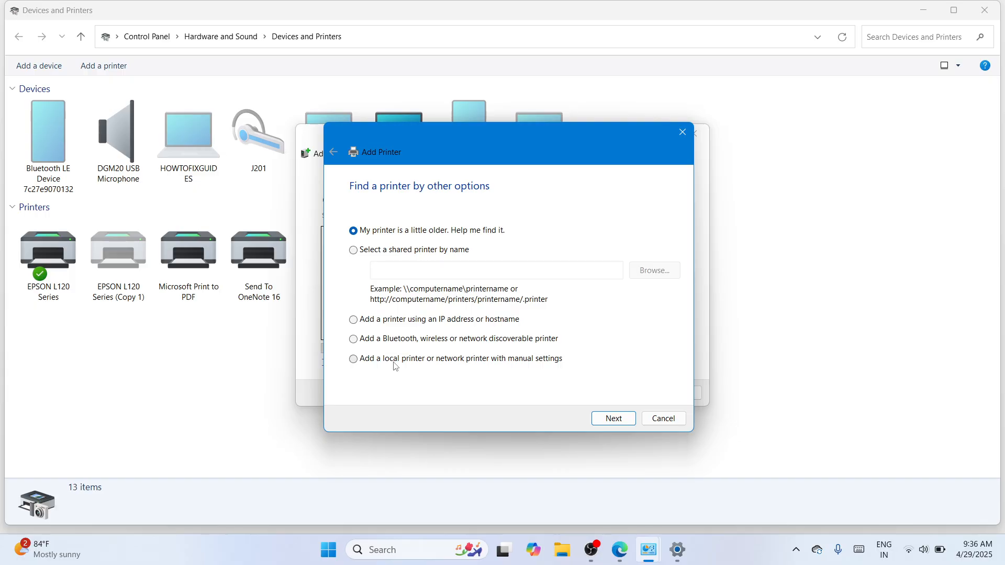
click(397, 360)
click(613, 419)
Set the new printer to use the existing port USB001 (Virtual printer port for USB) and continue.
click(649, 240)
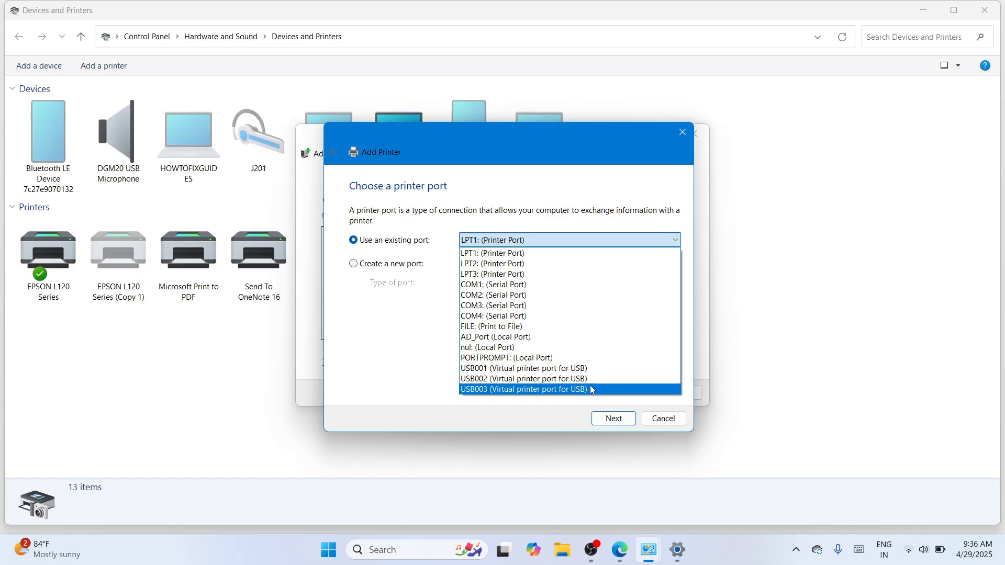
click(555, 369)
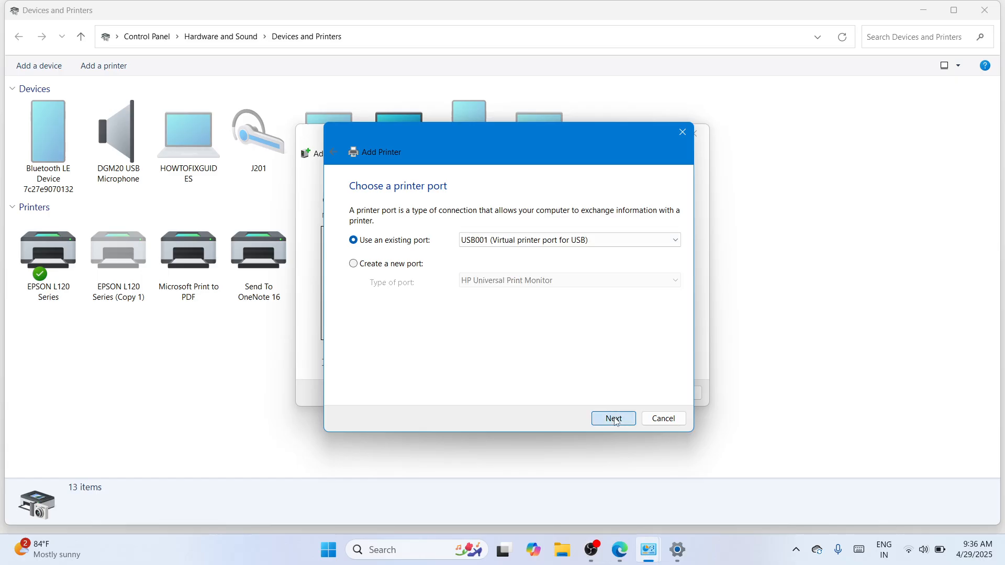
click(615, 421)
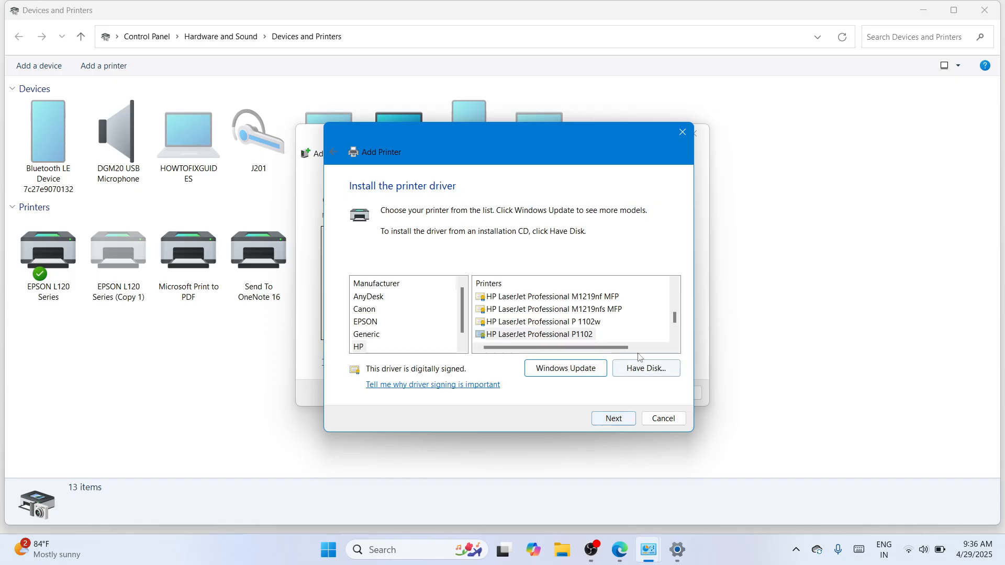
Choose to install the driver from disk and browse to the extracted Full_Webpack-40.15.1230-DJ2130_Full_Webpack folder on the desktop.
click(644, 364)
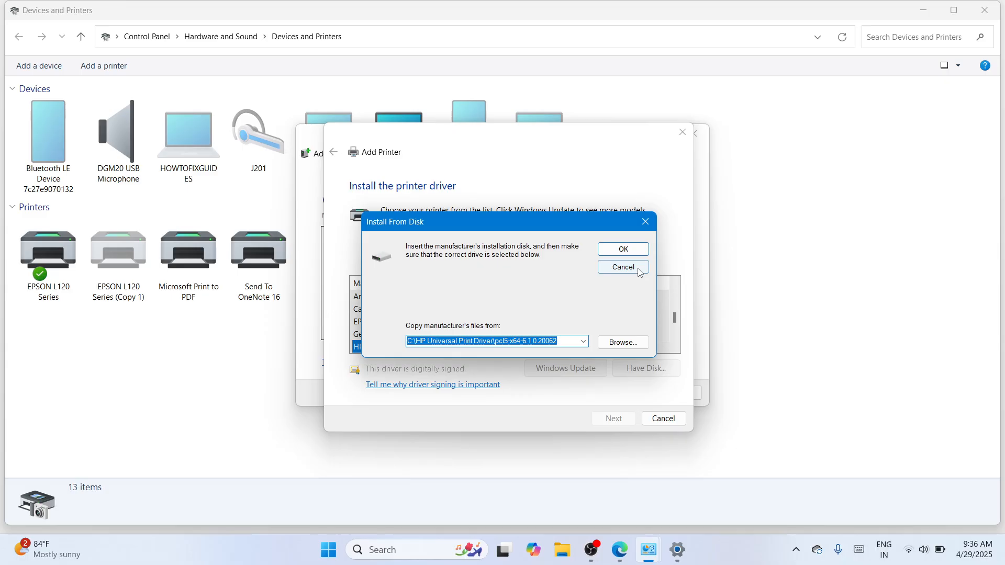
click(625, 344)
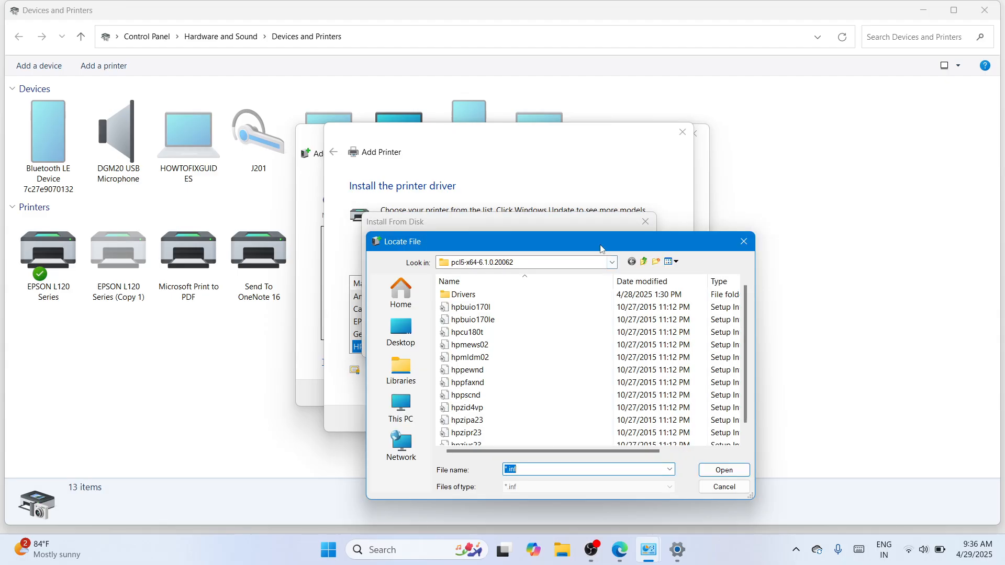
drag(602, 249, 576, 173)
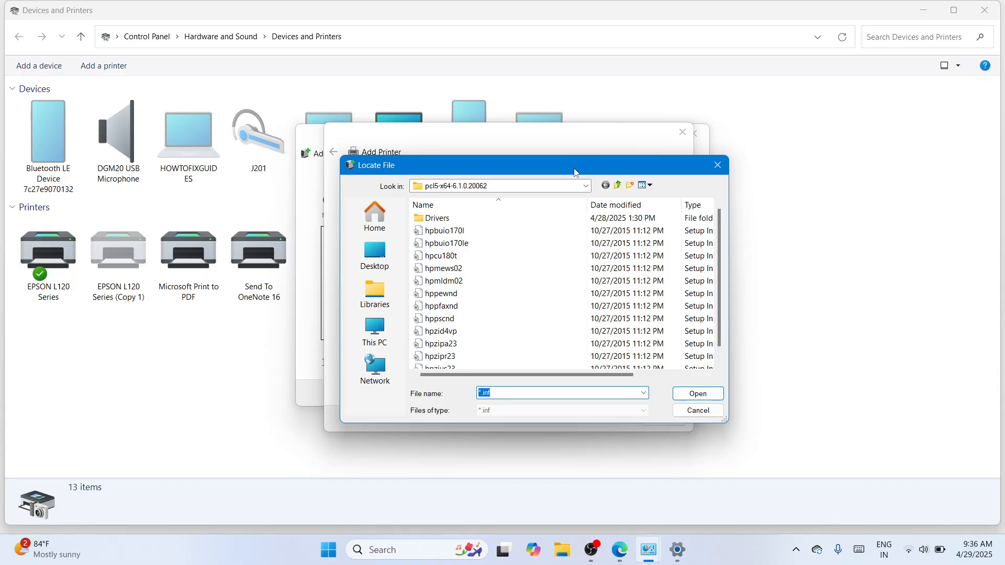
click(388, 259)
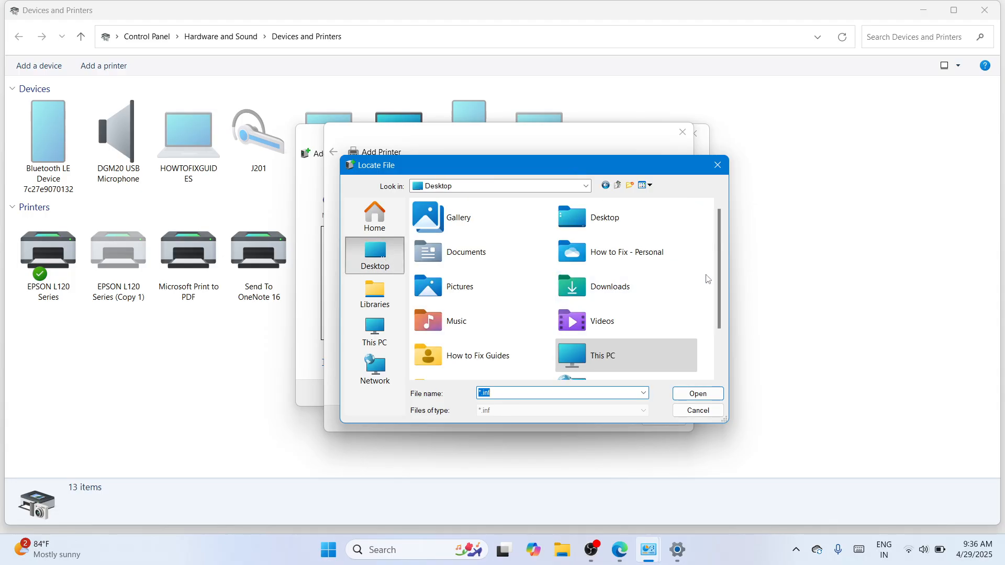
scroll(723, 281, down, 3)
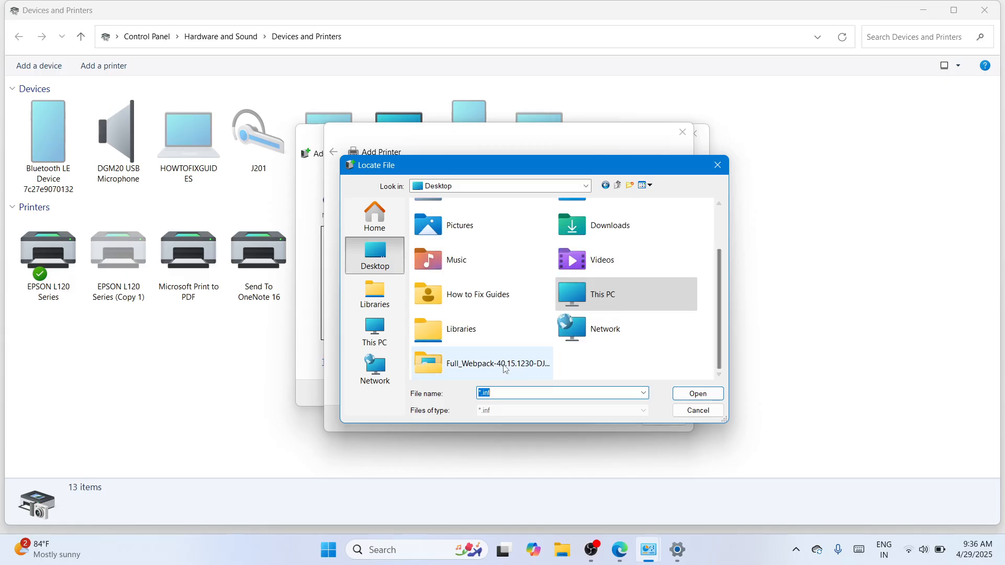
click(484, 366)
double_click(484, 367)
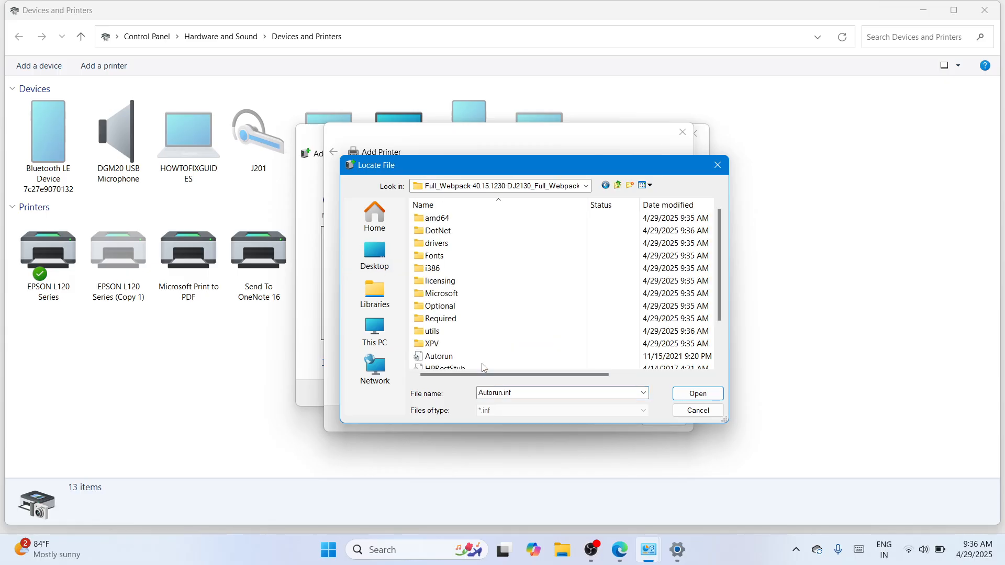
Select the Autorun .inf file in the extracted folder and load it as the manufacturer's driver source.
scroll(720, 293, down, 2)
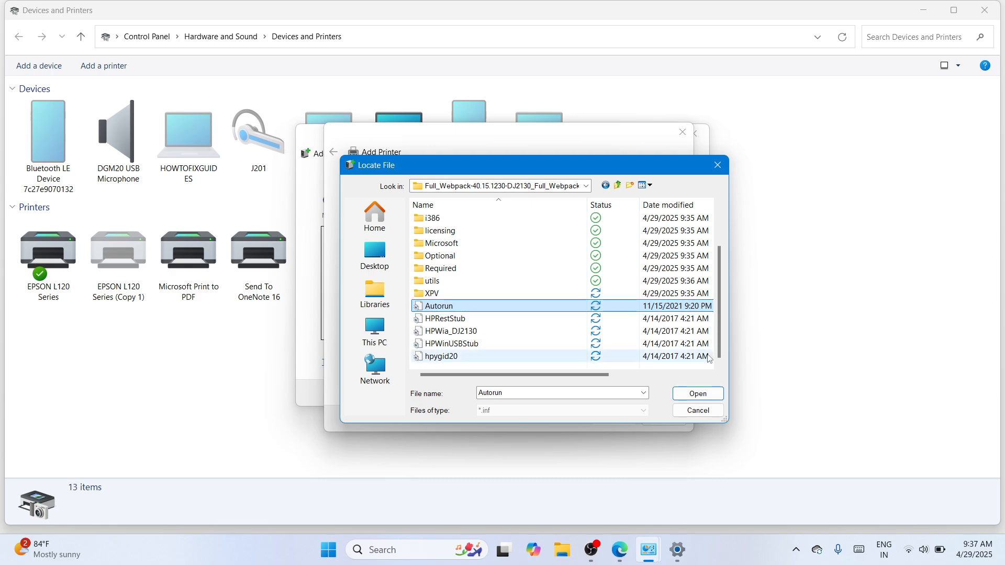
click(707, 393)
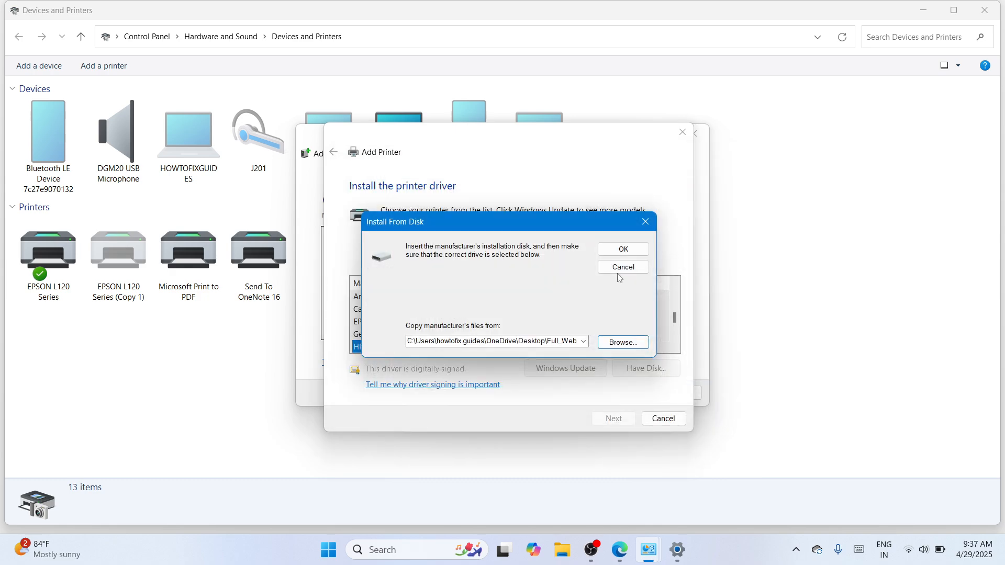
click(622, 249)
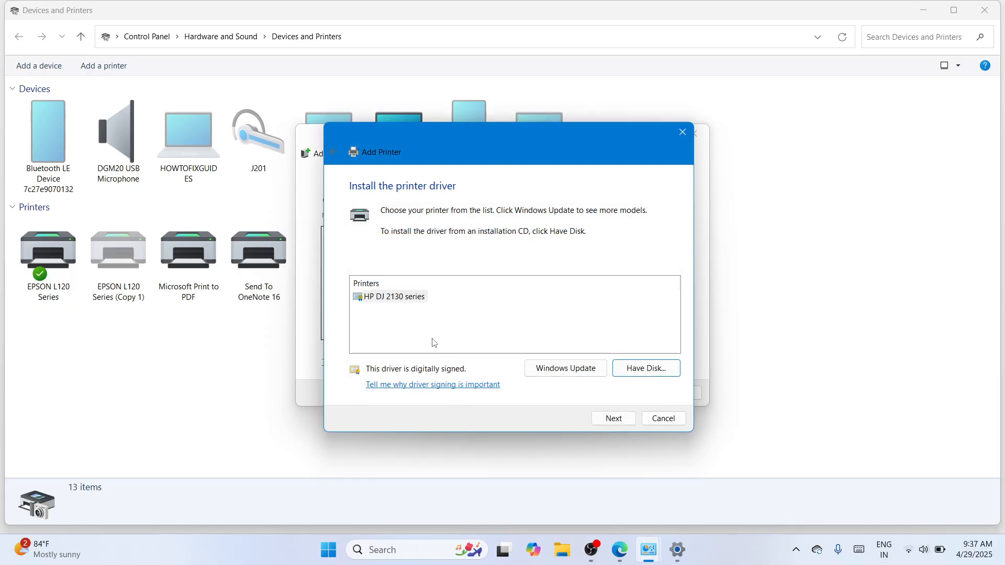
Select the HP DJ 2130 series driver and name the printer "HP DJ 2135 series".
click(400, 304)
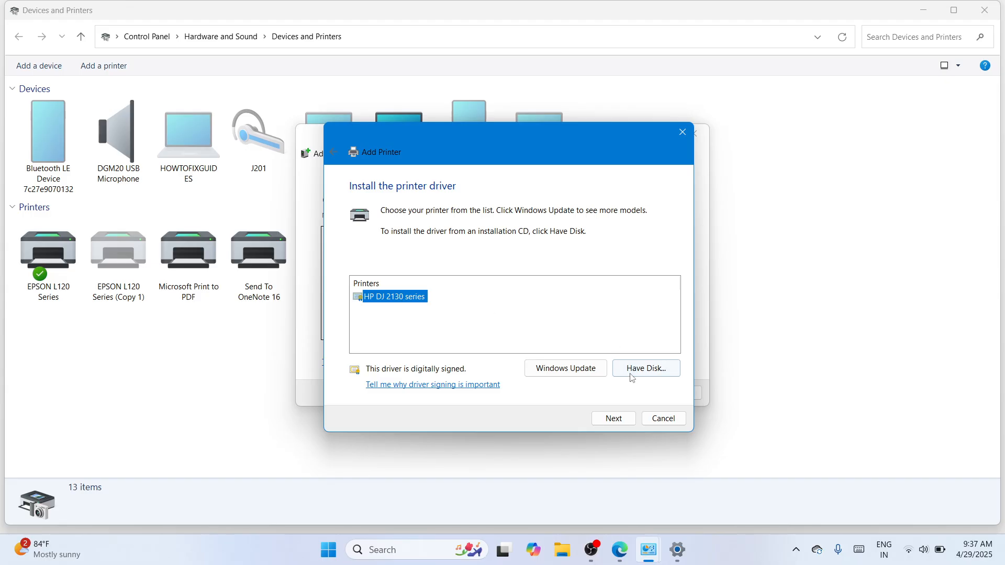
click(623, 422)
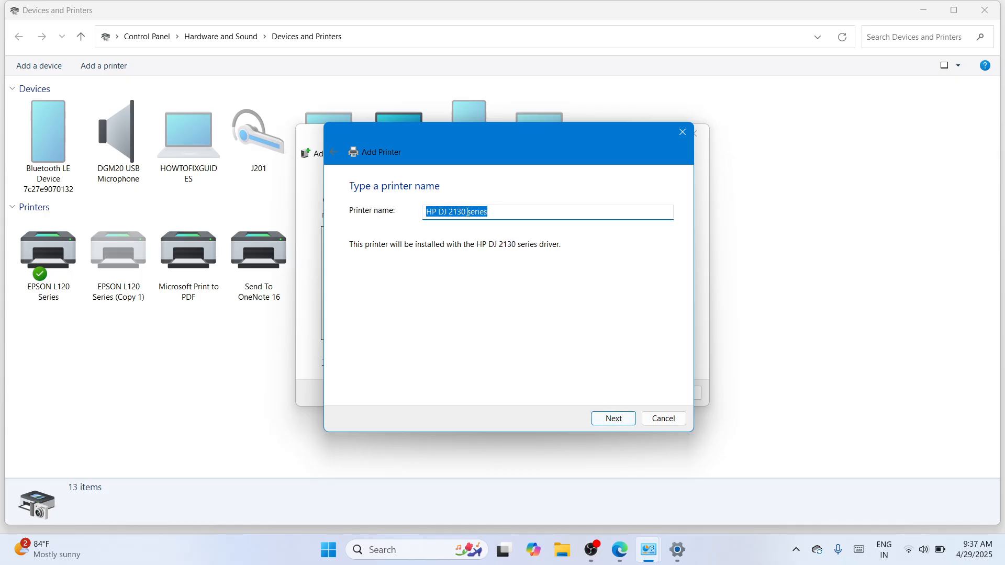
click(468, 212)
key(BackSpace)
key(BackSpace)
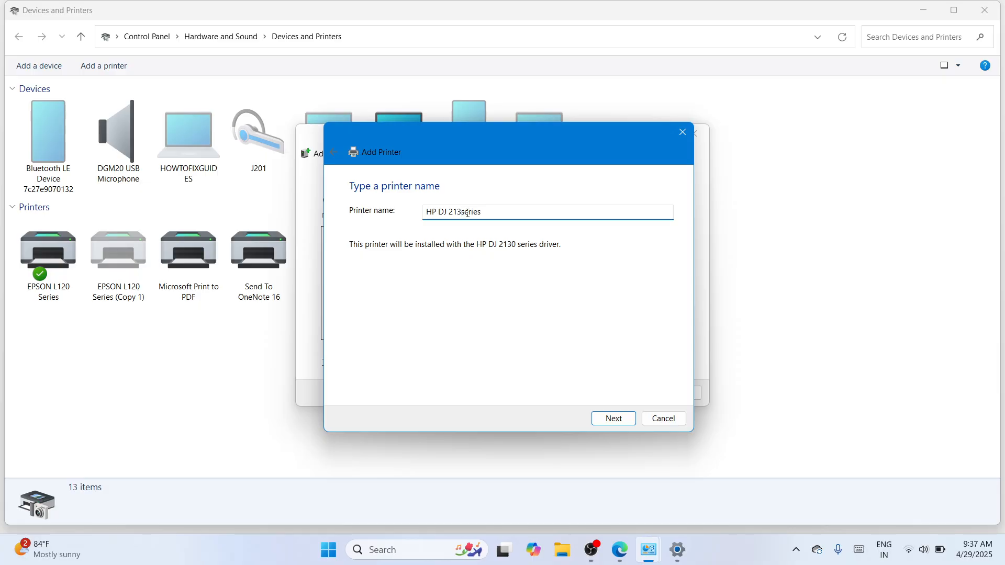
text(5)
click(611, 422)
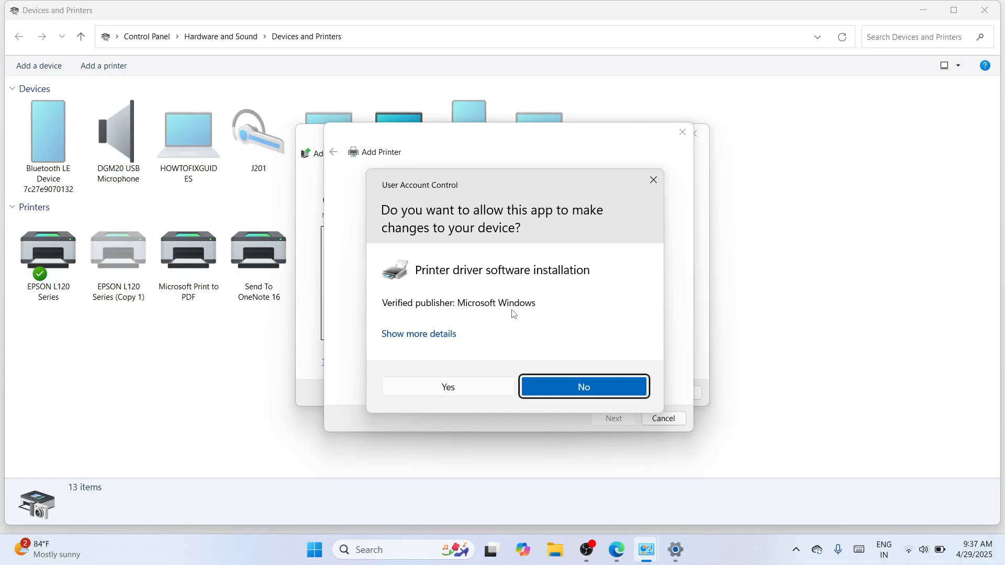
Allow the printer driver installation and finish adding the printer, shared on the network as HP DJ 2135 series and not set as default.
click(494, 387)
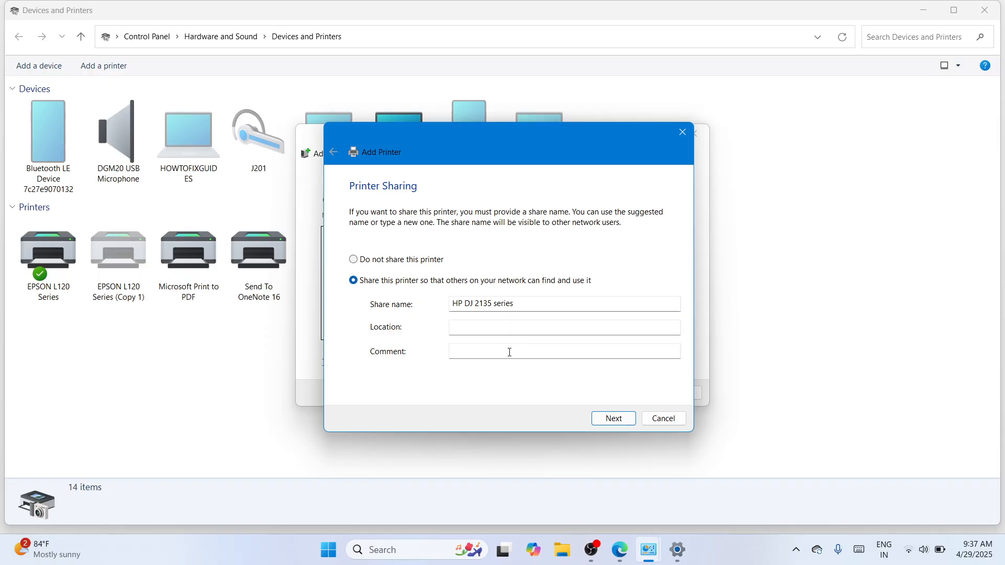
click(614, 418)
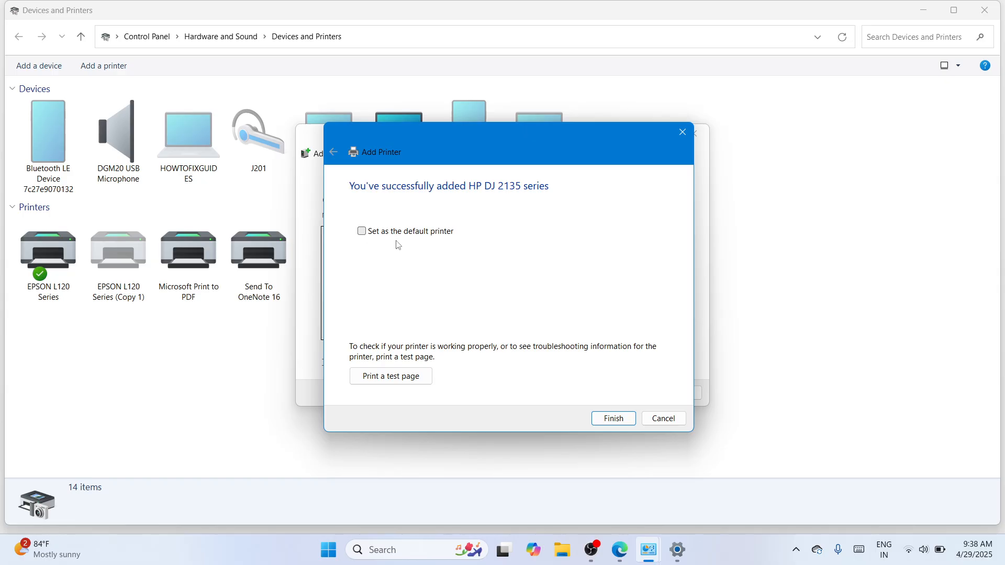
click(623, 419)
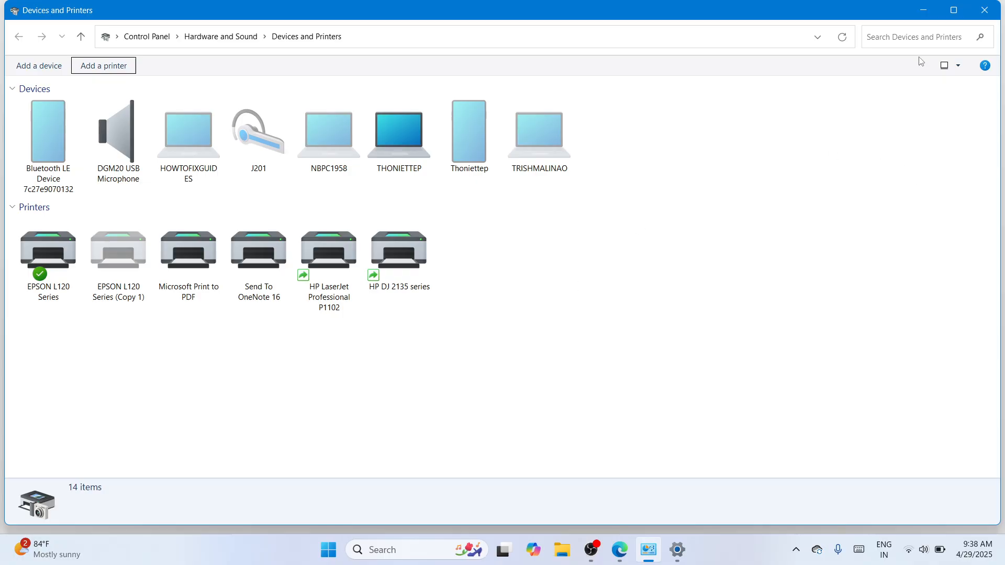
Close the Devices and Printers and Settings windows to return to the desktop.
drag(920, 4, 919, 4)
click(984, 10)
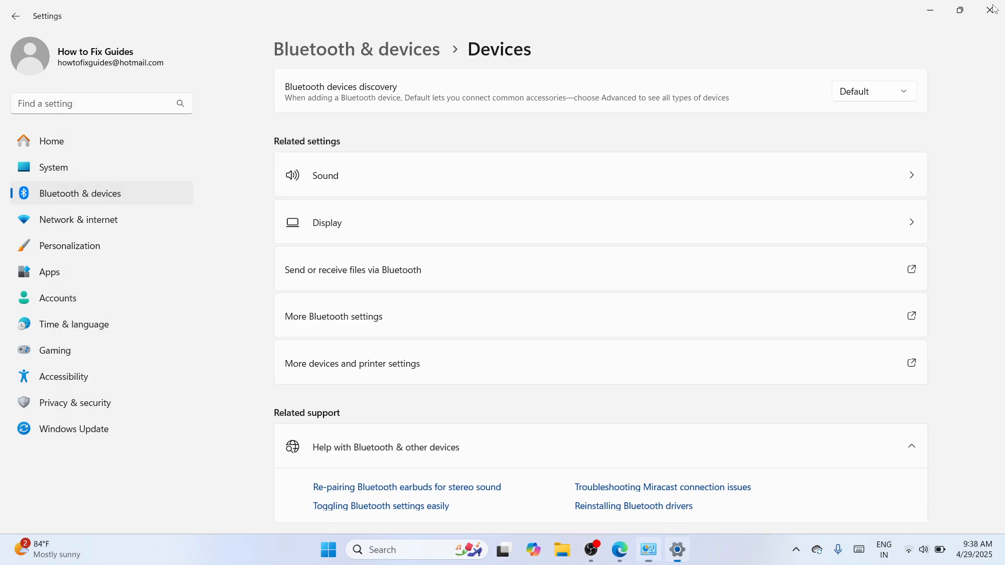
click(997, 10)
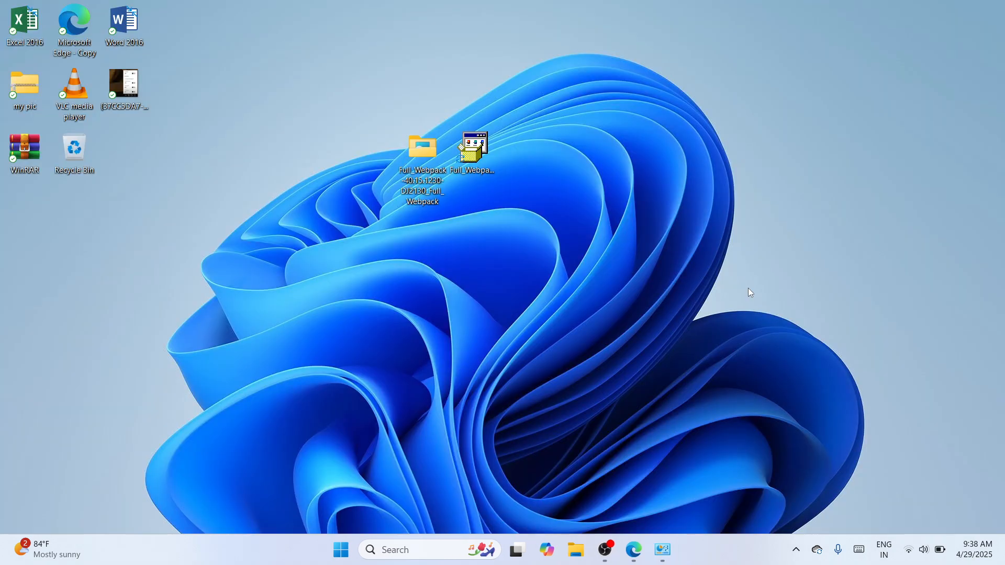
click(608, 554)
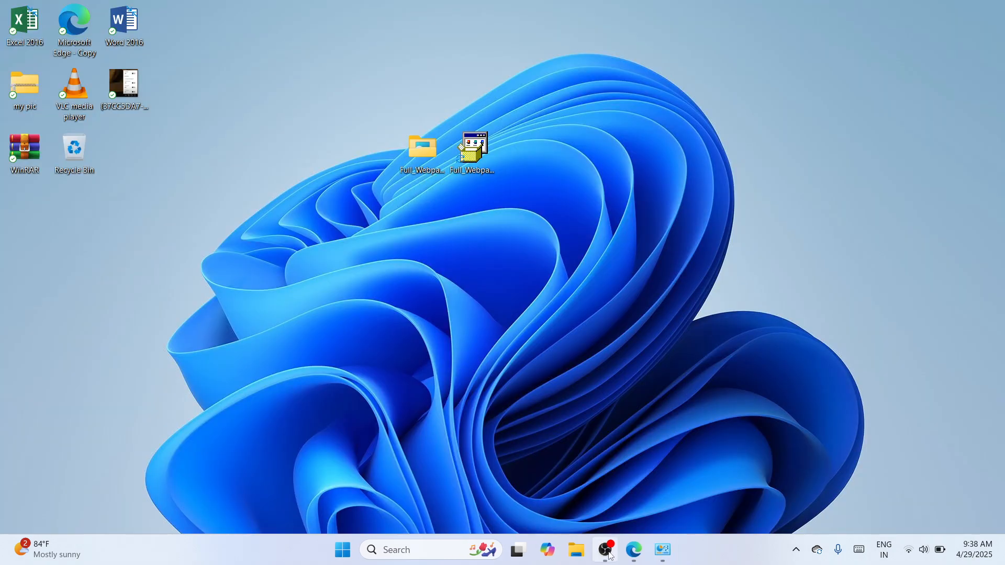